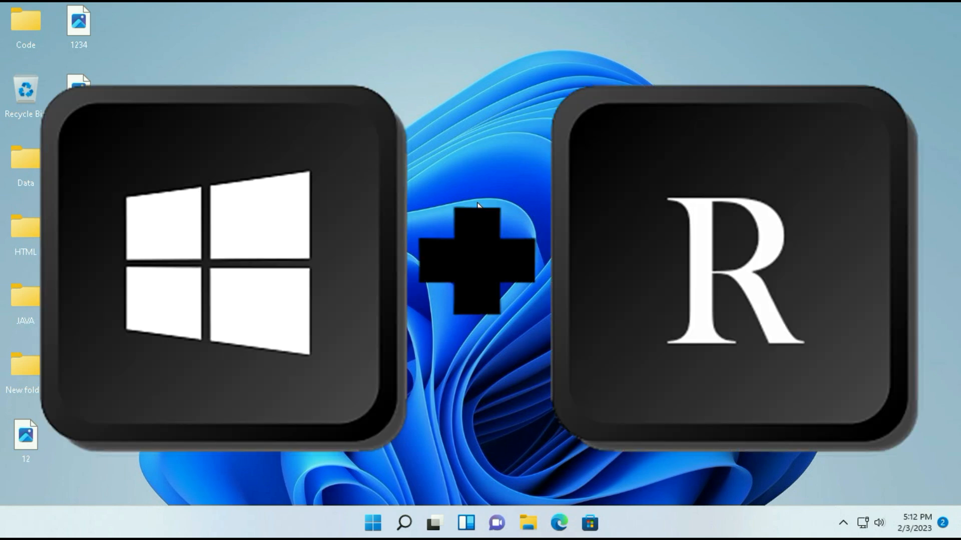
Open the user's %temp% folder through Run, permanently delete all its items, and close the folder.
key(super+r)
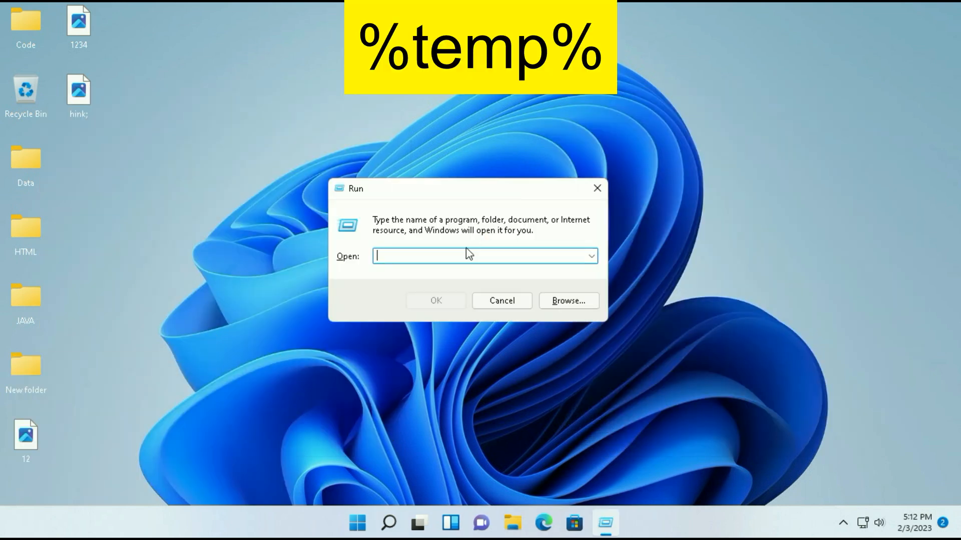
text(%temp%)
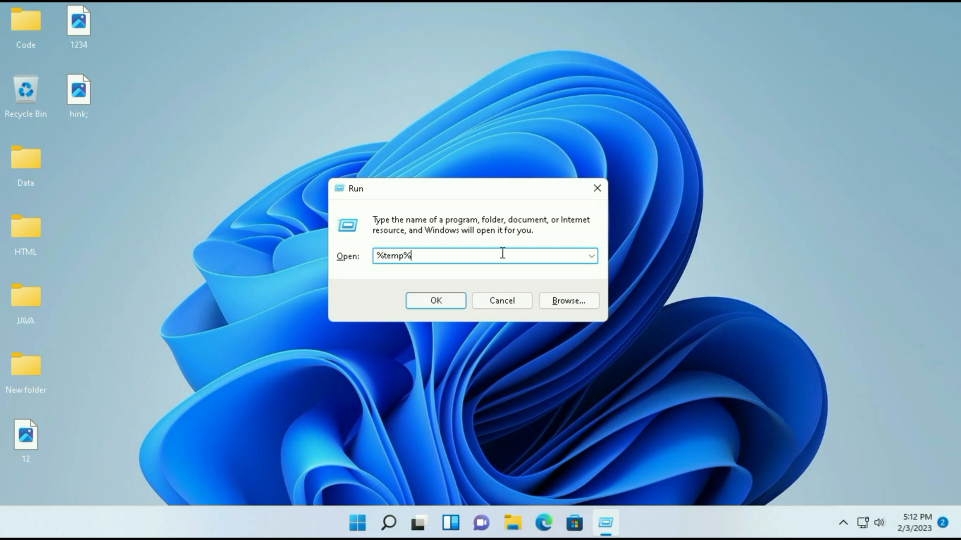
key(Return)
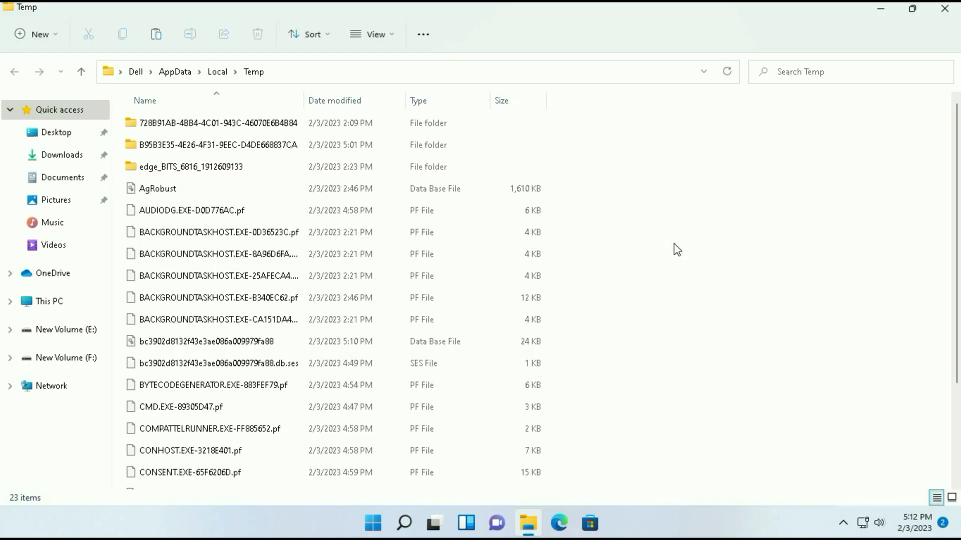
key(ctrl+a)
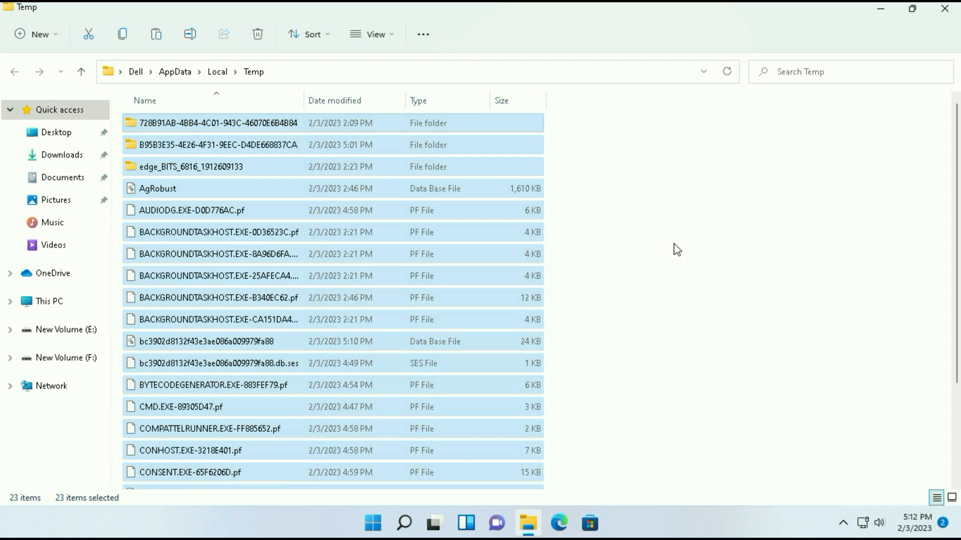
key(shift+Delete)
key(Return)
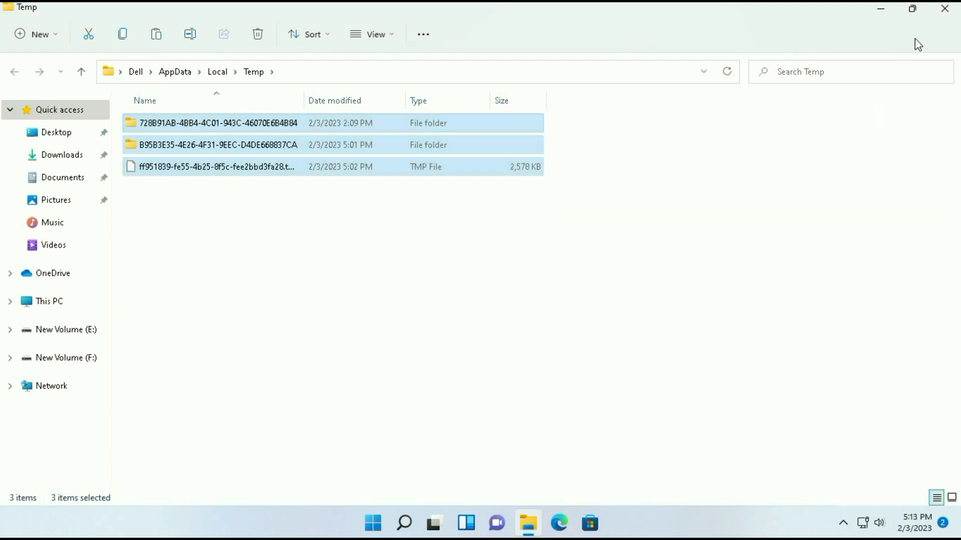
click(945, 8)
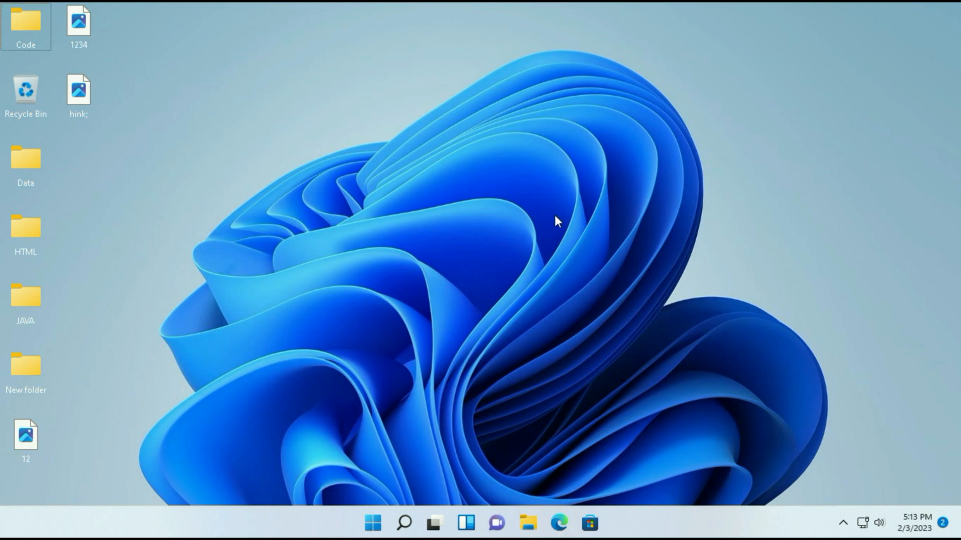
Open the Windows temp folder through Run, permanently delete all its items, and close the folder.
key(super+r)
drag(197, 361, 548, 215)
key(BackSpace)
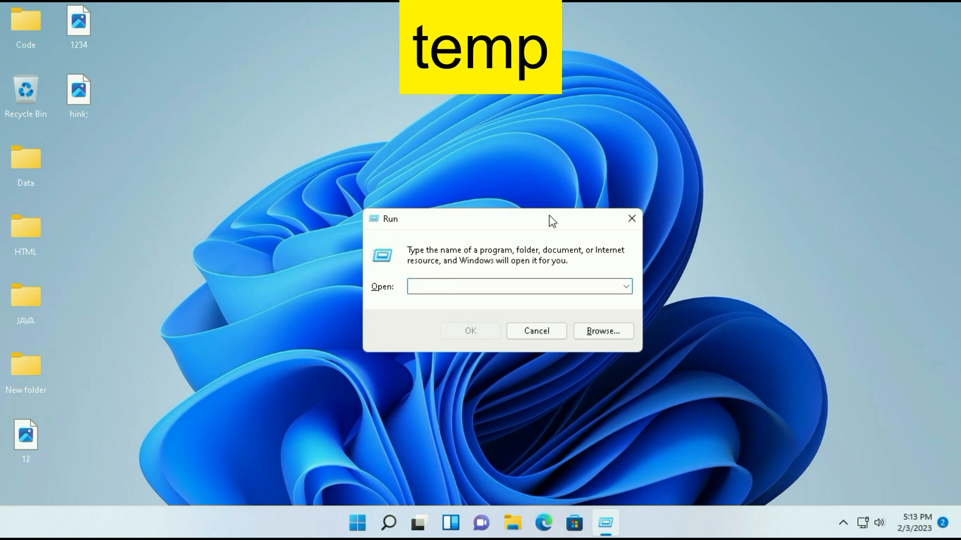
text(temp)
key(Return)
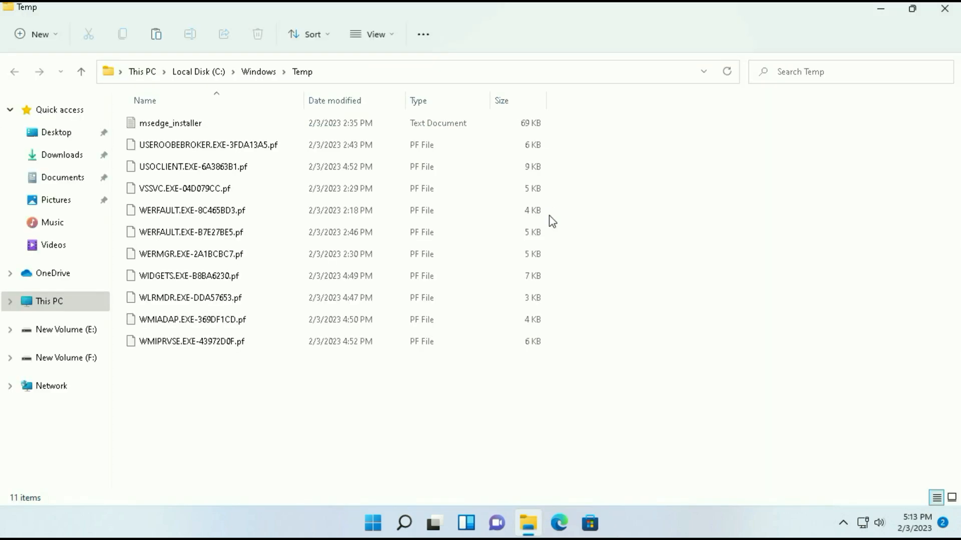
key(ctrl+a)
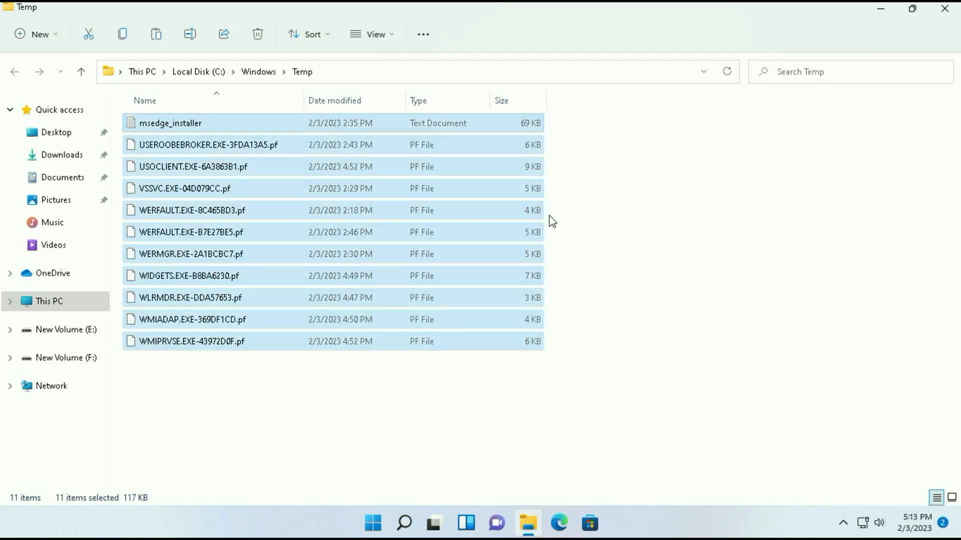
key(shift+Delete)
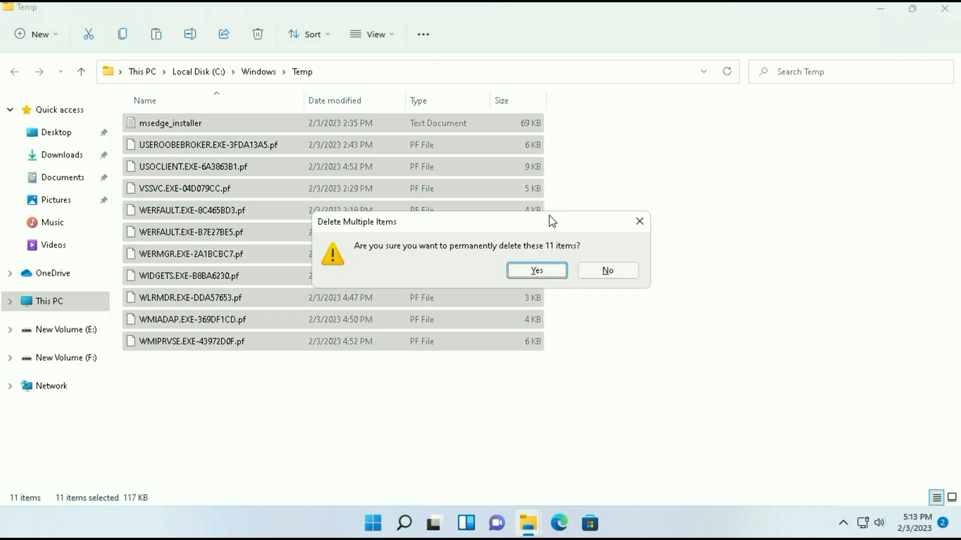
key(Return)
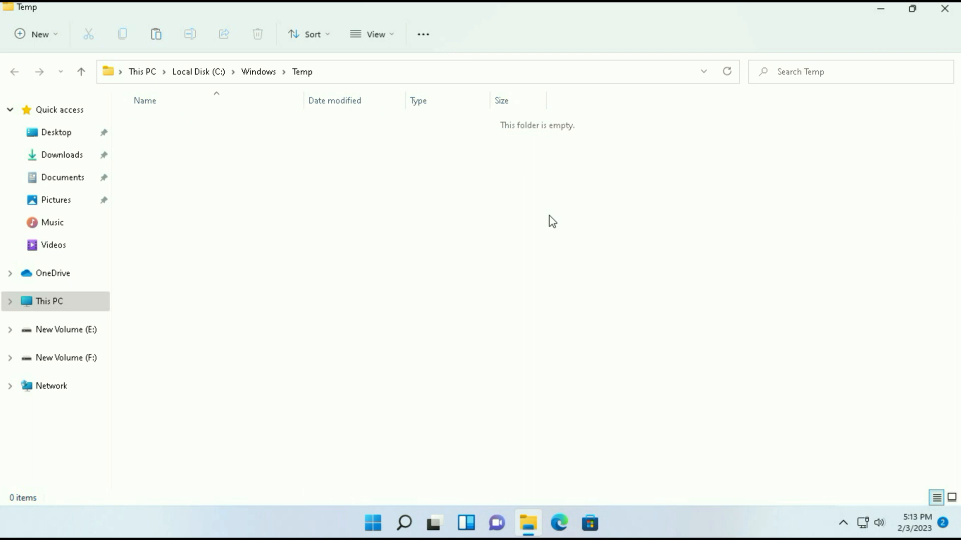
click(945, 8)
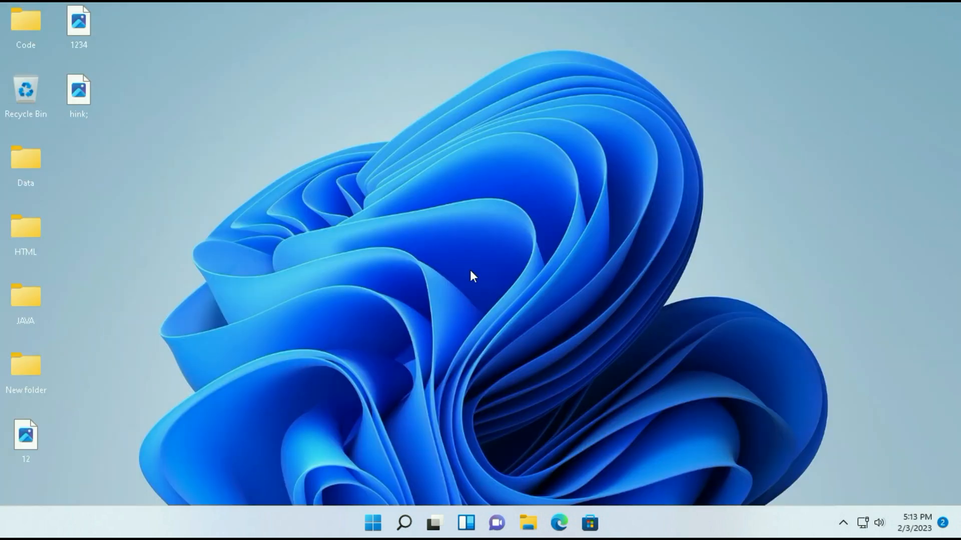
Open the Windows prefetch folder through Run and select all its items.
key(super+r)
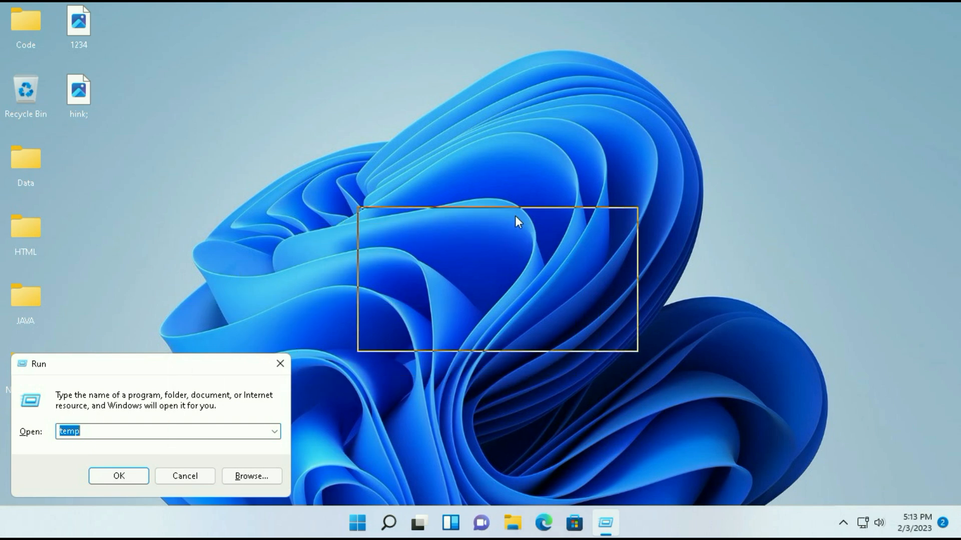
drag(515, 217, 515, 216)
key(BackSpace)
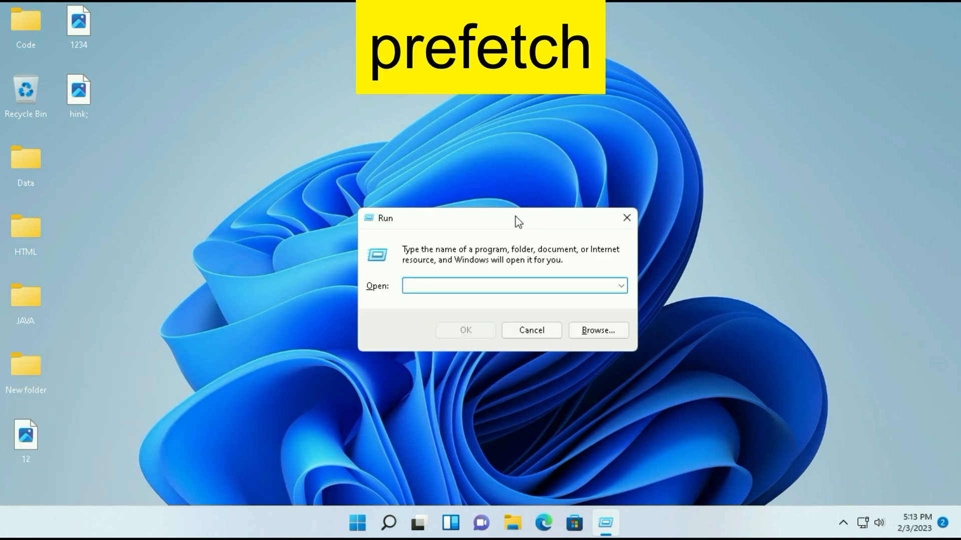
key(Down)
text(prefetch)
key(Return)
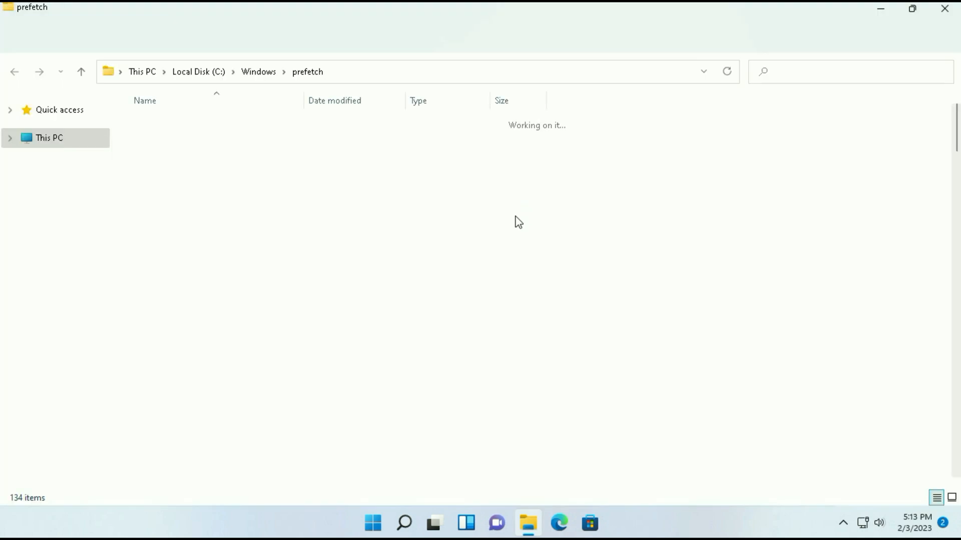
key(ctrl+a)
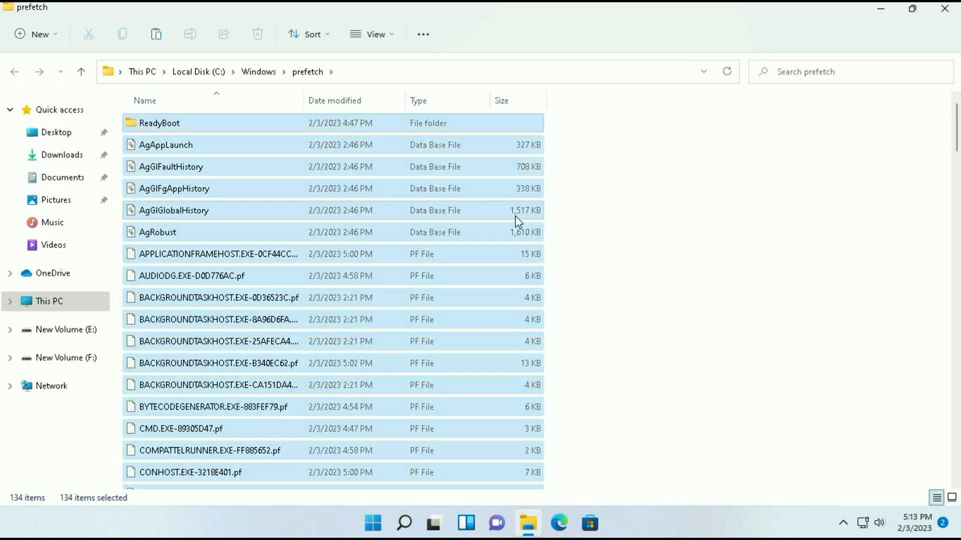
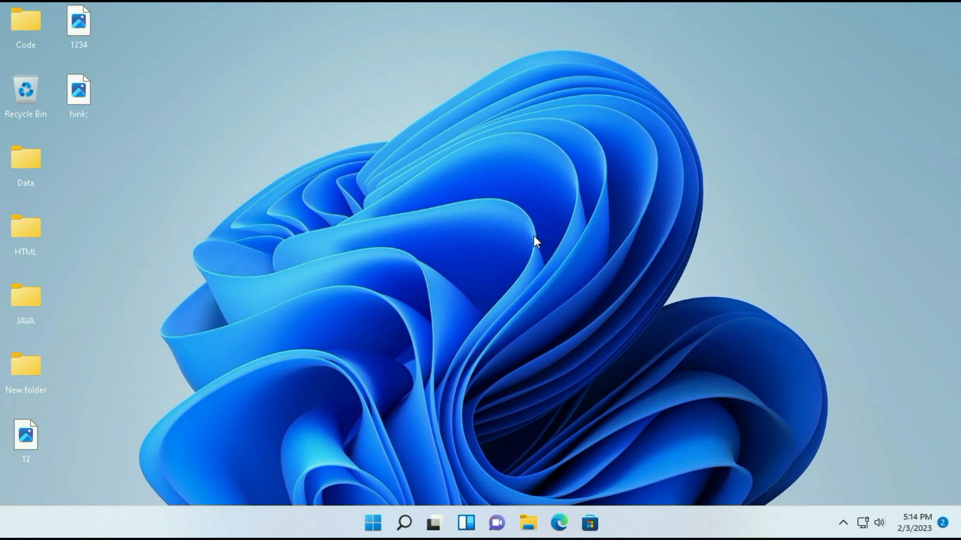
Open the Startup apps page in Windows Settings.
right_click(707, 520)
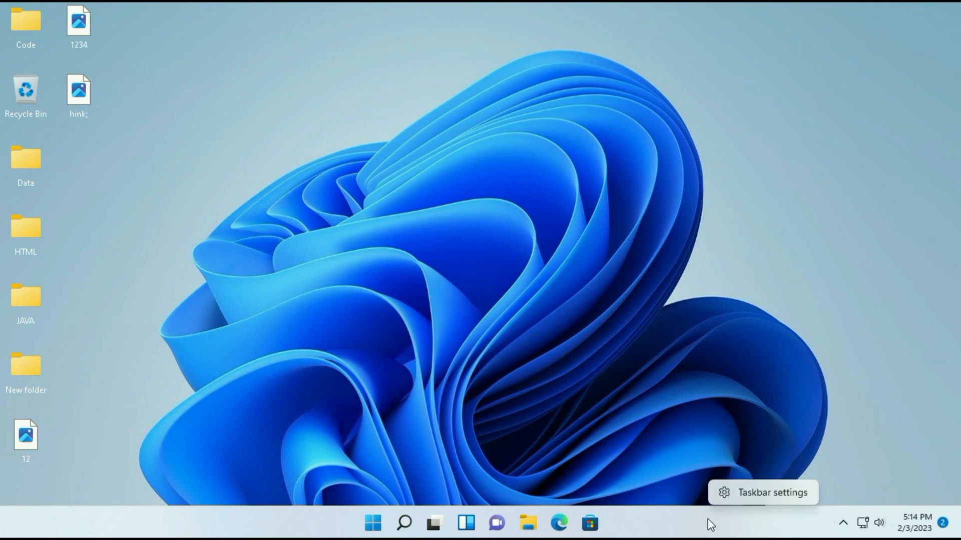
click(752, 495)
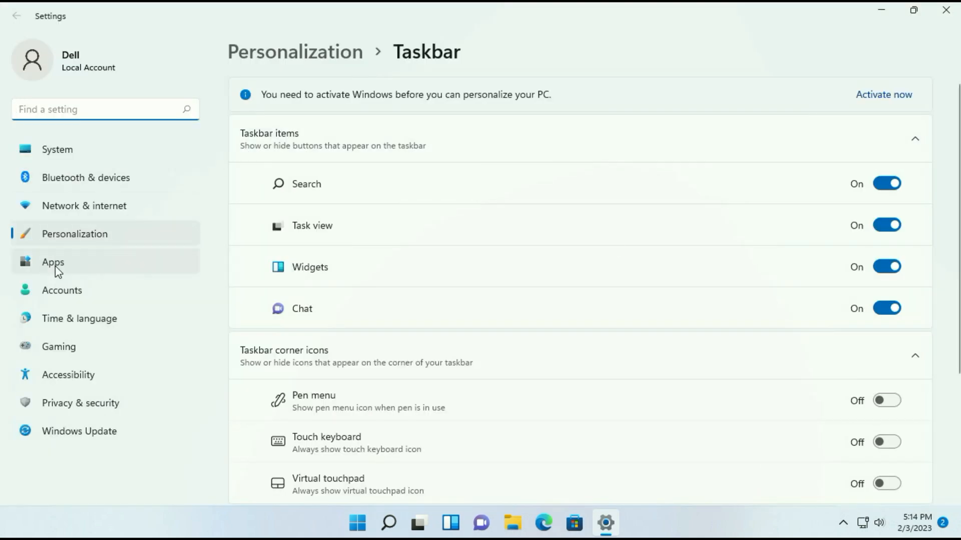
click(69, 271)
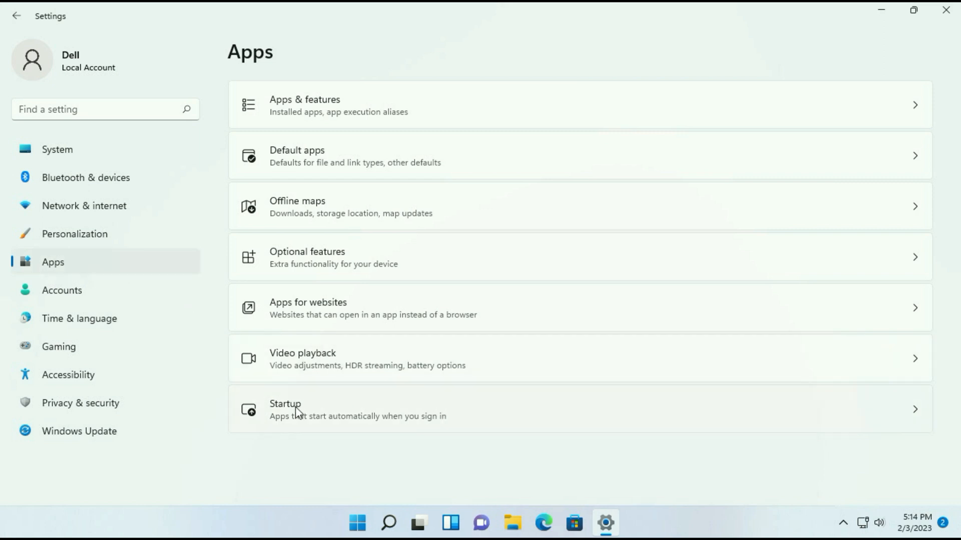
click(913, 416)
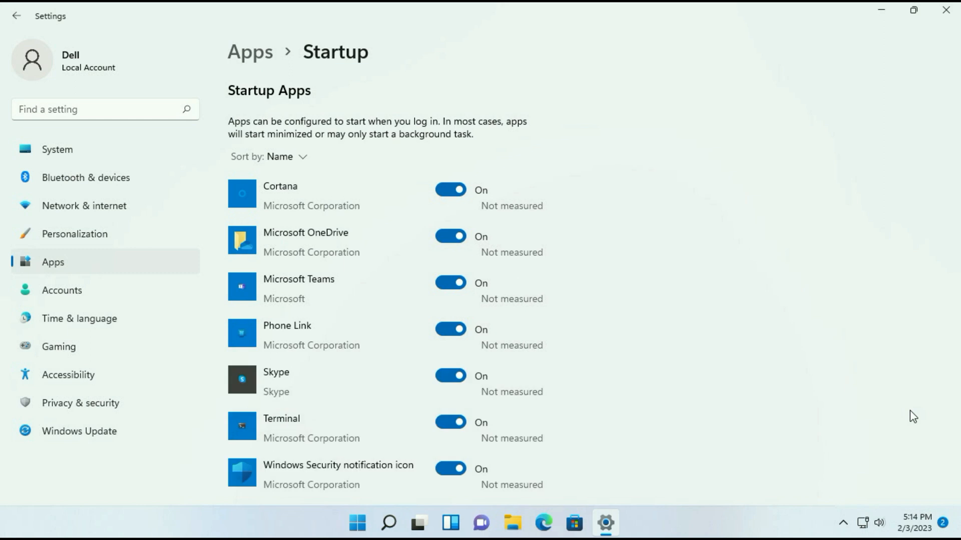
Turn off startup for Cortana, Microsoft OneDrive, Microsoft Teams, Phone Link, Skype, Terminal and Windows Security notification icon, and close Settings.
click(450, 190)
click(453, 238)
click(454, 284)
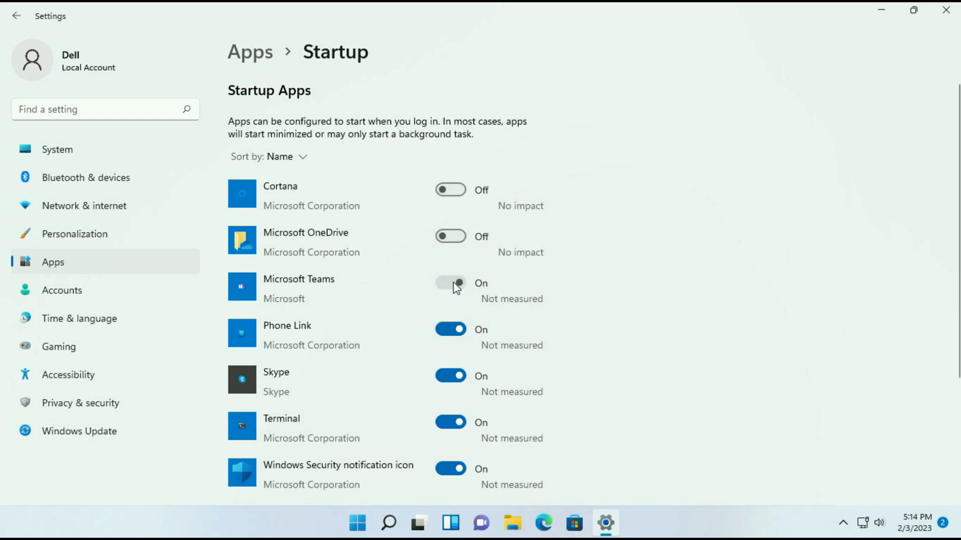
click(453, 331)
click(455, 377)
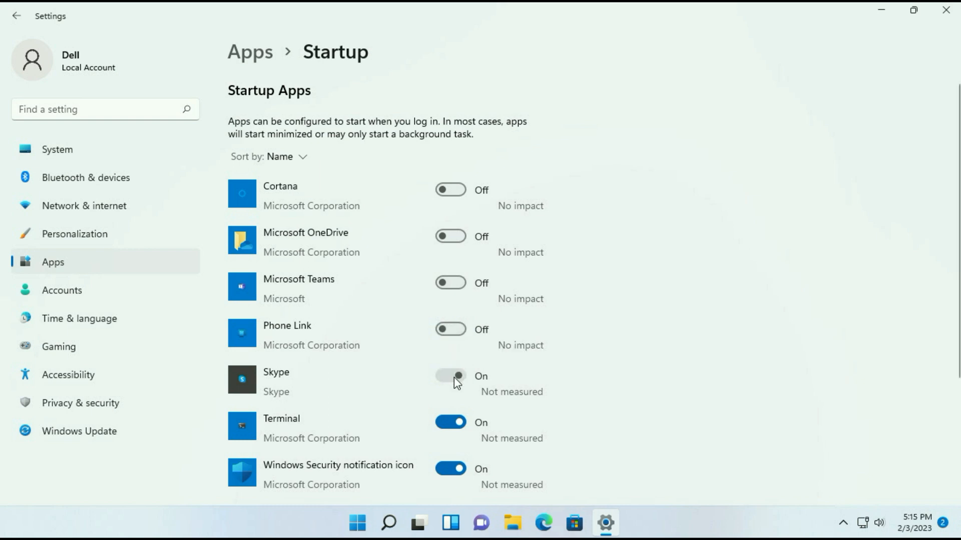
click(450, 423)
click(451, 469)
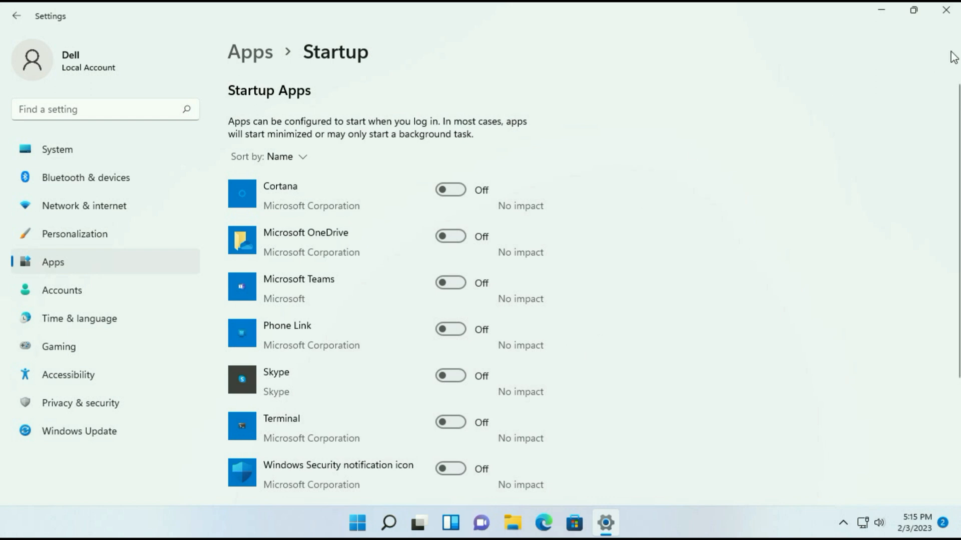
click(945, 10)
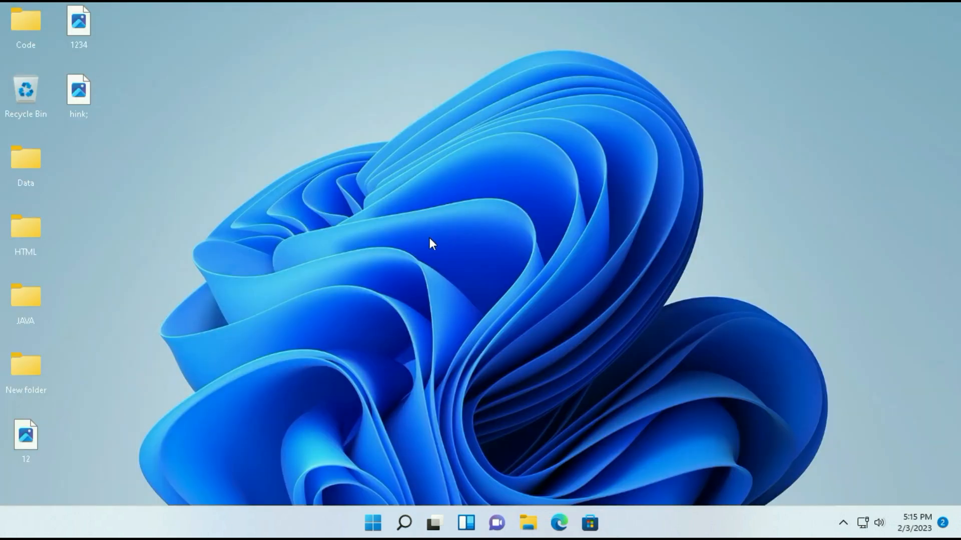
Search Windows for "view", open View advanced system settings, and move the System Properties window to mid-screen.
click(404, 523)
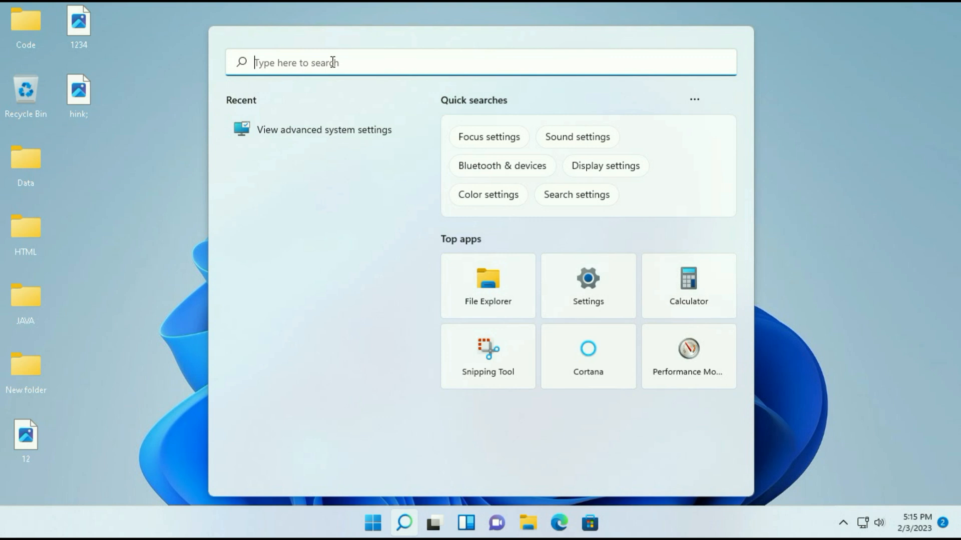
text(view)
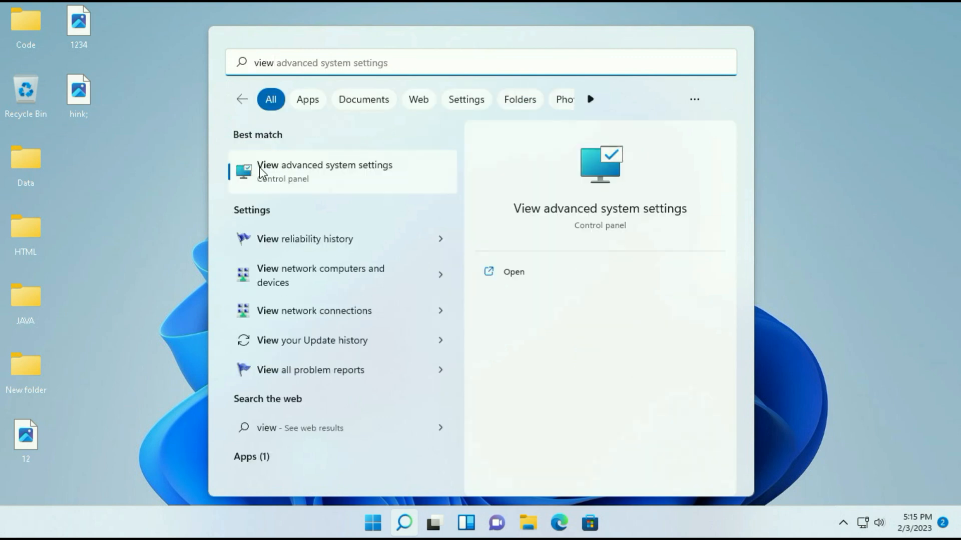
click(331, 172)
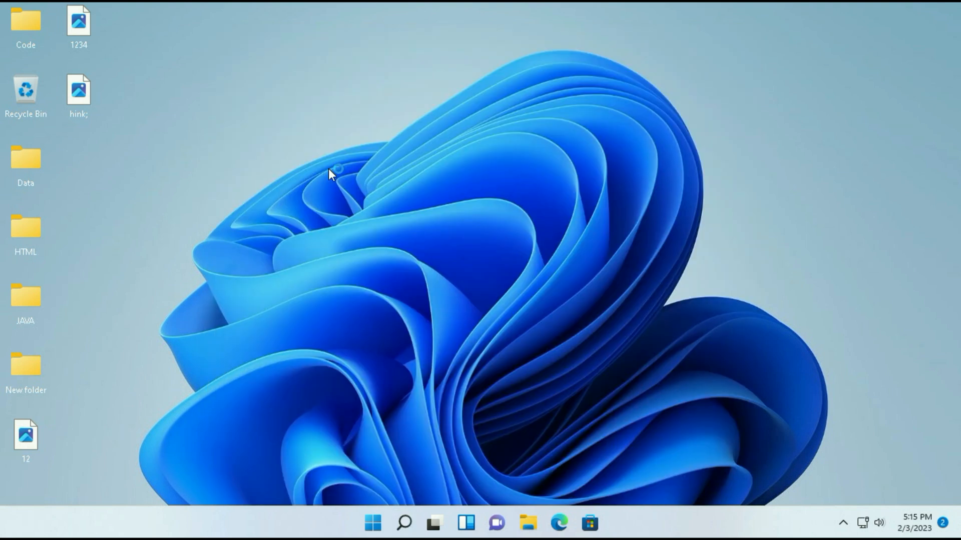
drag(250, 101, 471, 105)
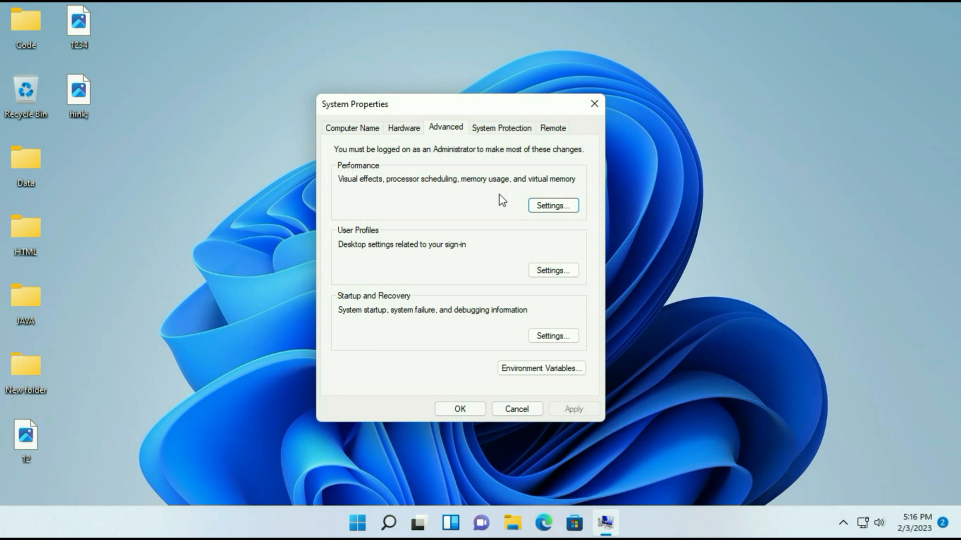
Set the Performance visual effects to Adjust for best performance, apply the change, and close System Properties.
click(552, 206)
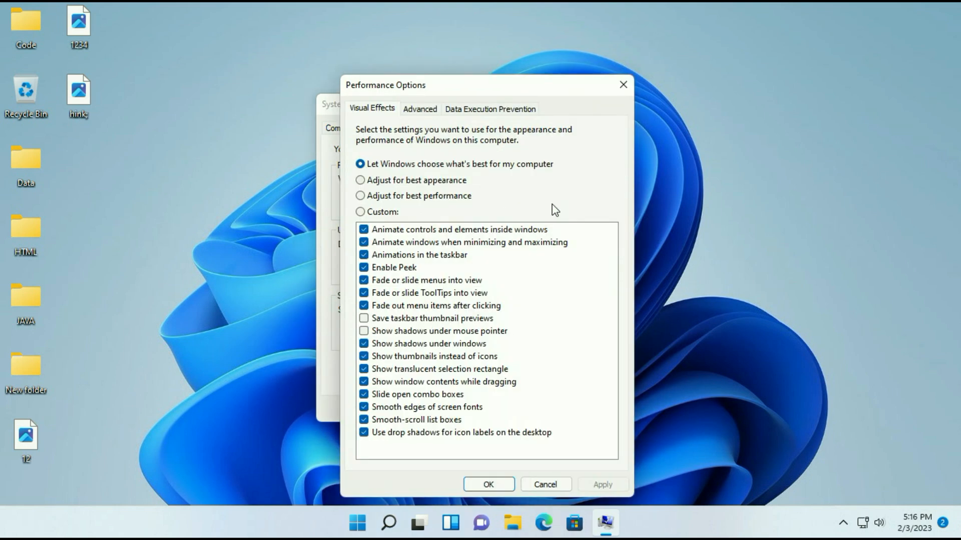
click(364, 196)
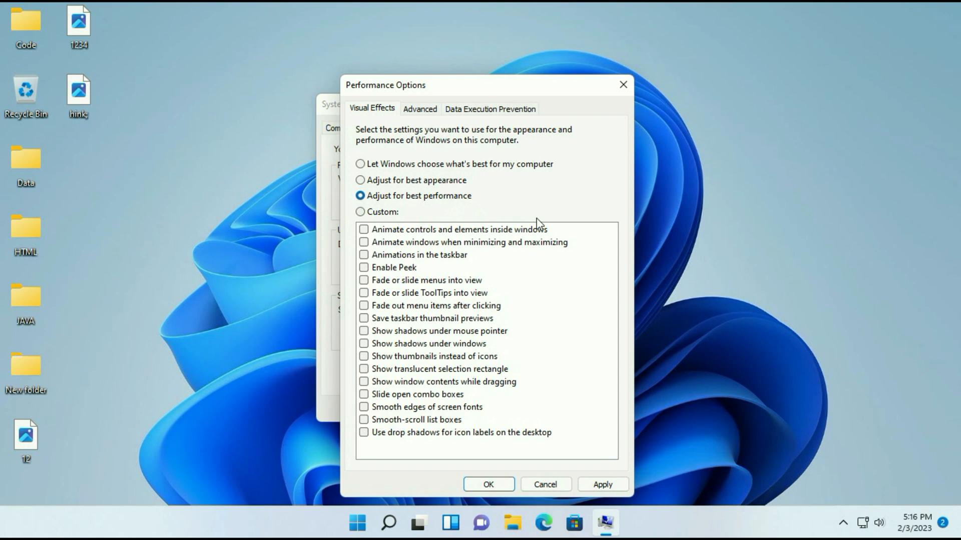
click(602, 485)
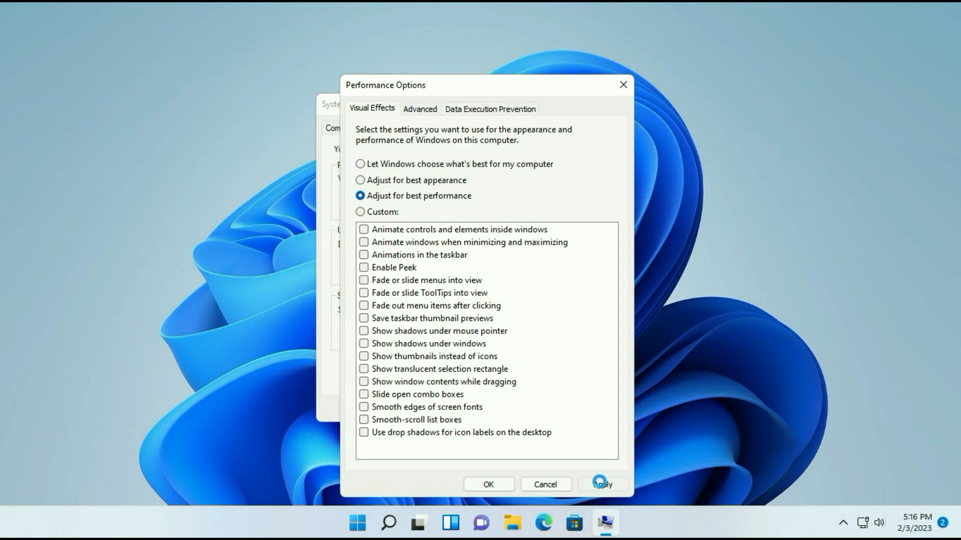
click(484, 486)
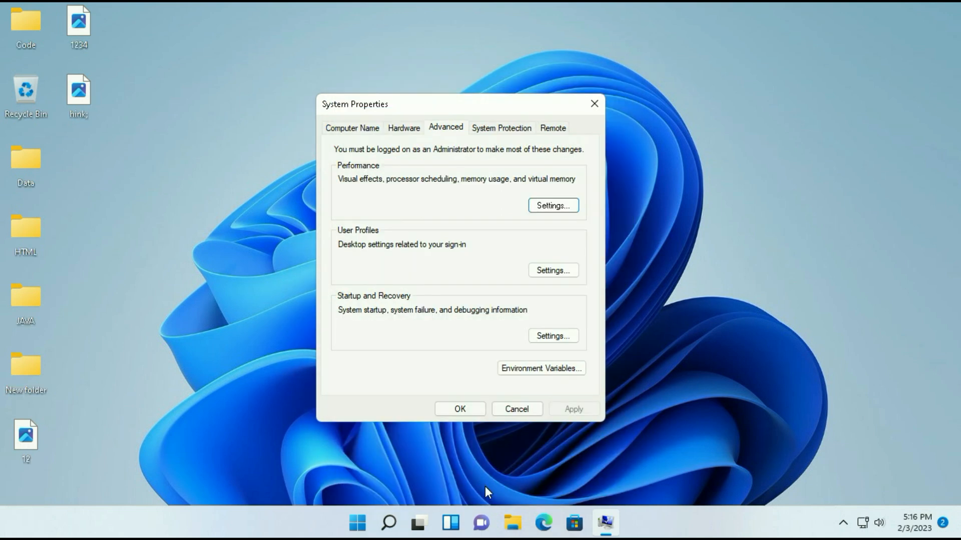
click(461, 408)
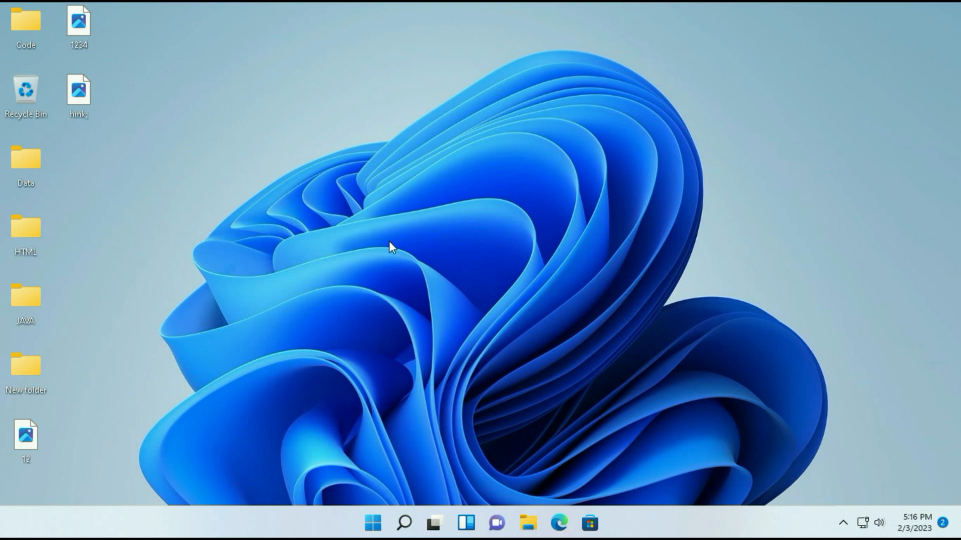
Open the System Storage page in Windows Settings and turn on Storage Sense.
right_click(697, 518)
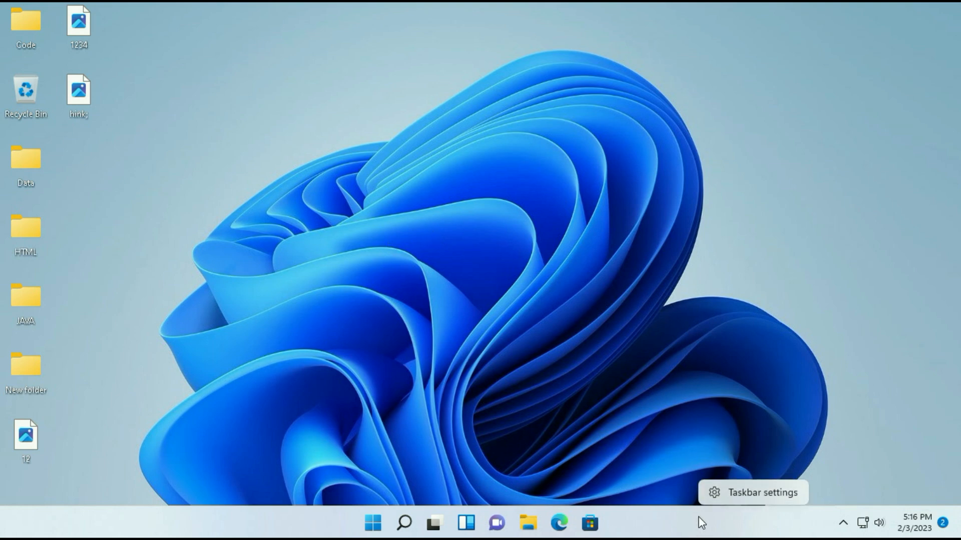
click(747, 492)
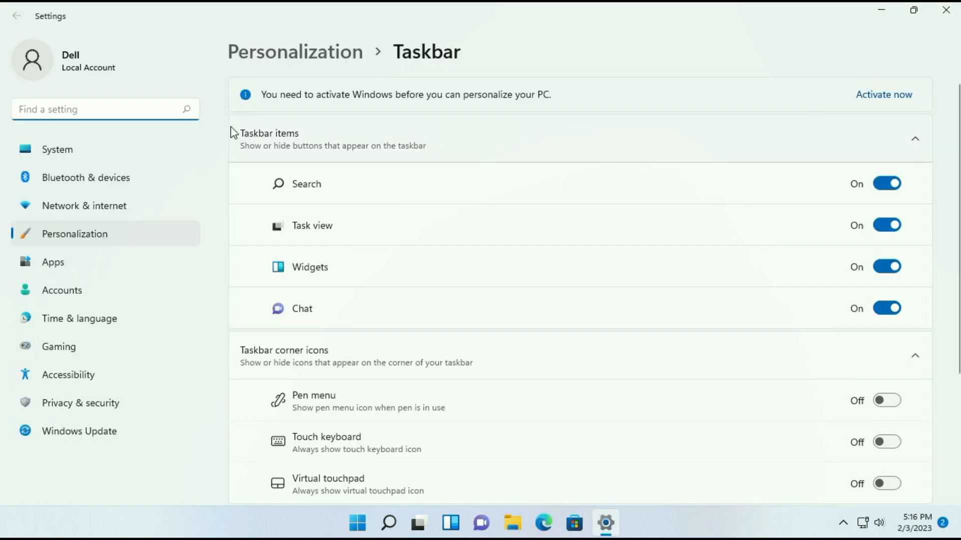
click(66, 153)
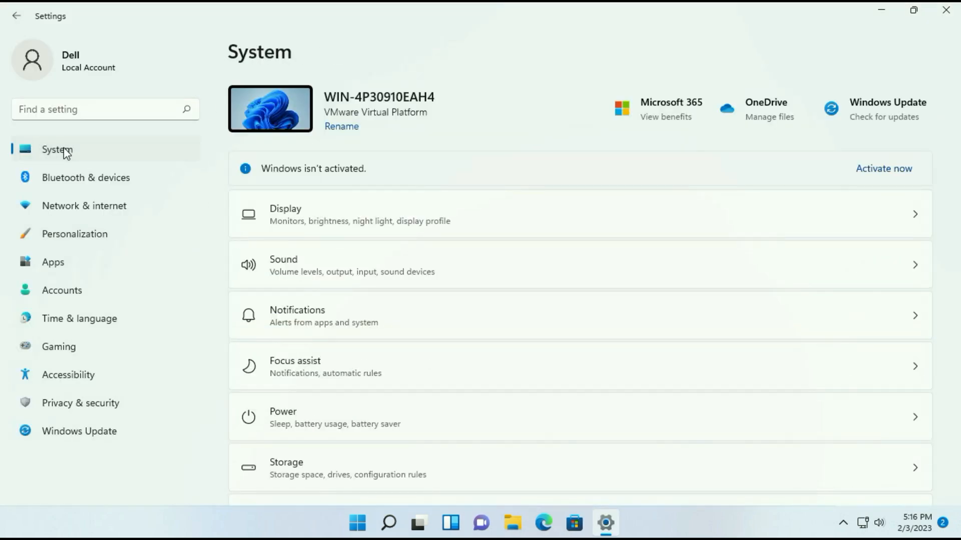
scroll(570, 446, down, 2)
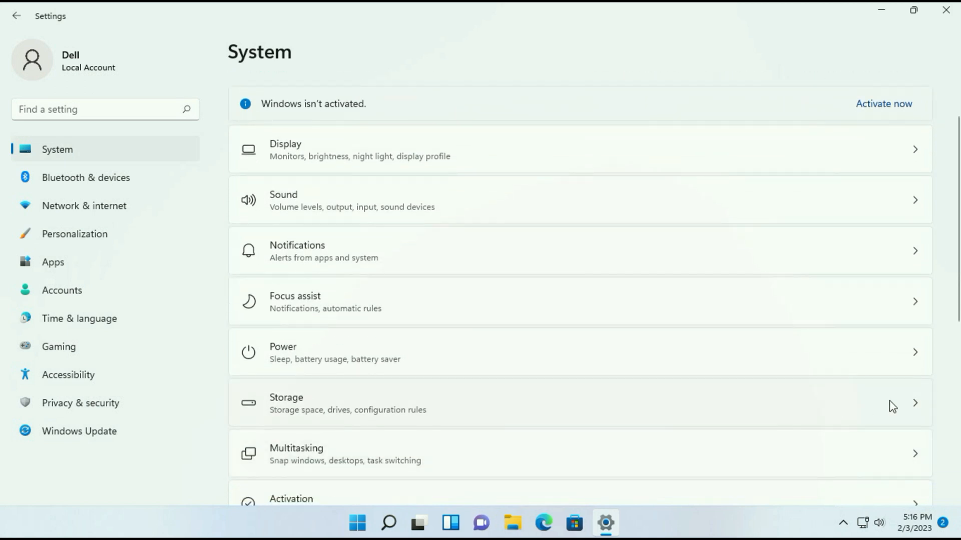
click(918, 408)
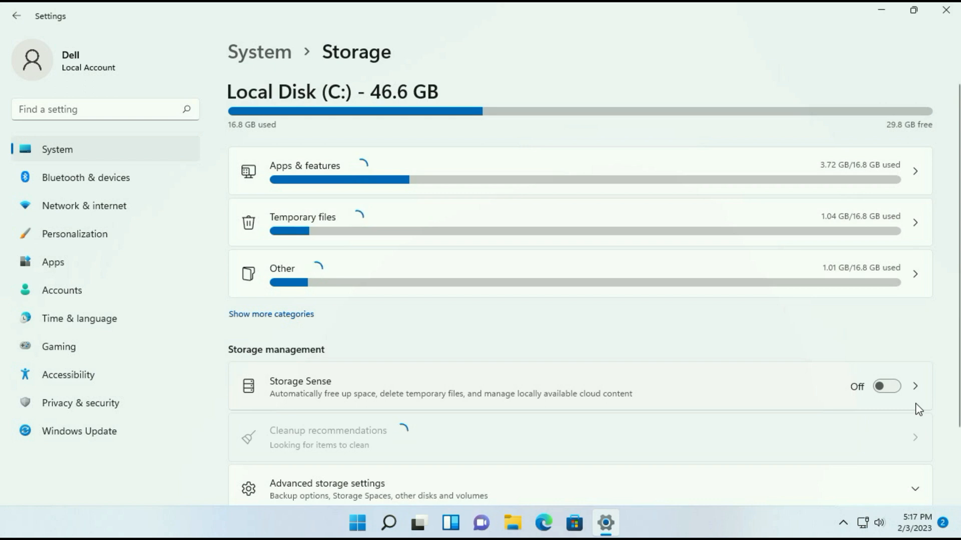
scroll(722, 328, down, 1)
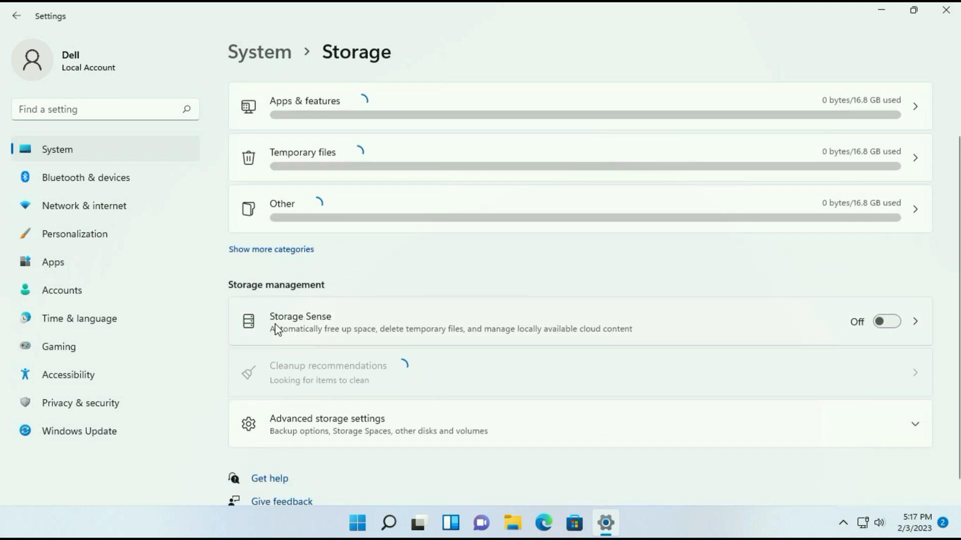
click(890, 323)
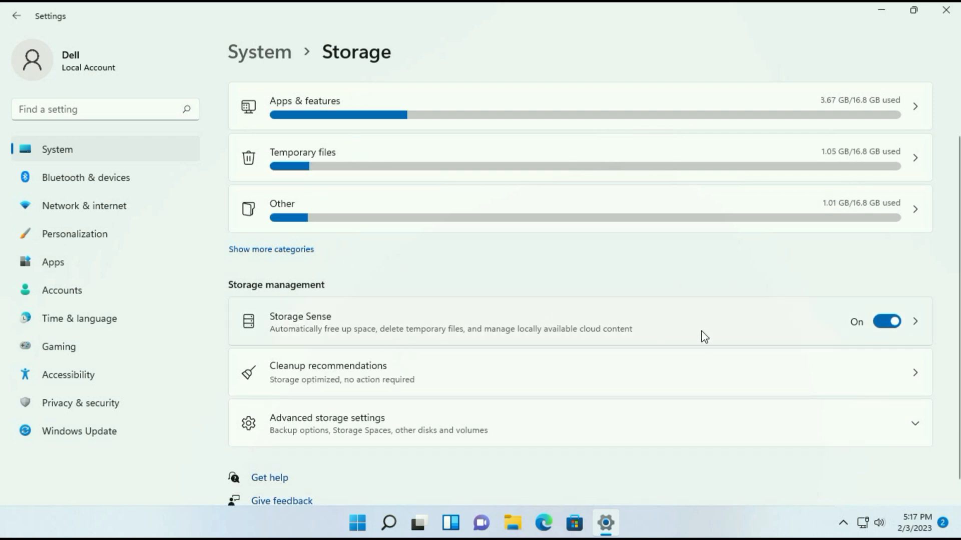
Open Cleanup recommendations and show the advanced options for its Temporary files section.
scroll(674, 295, down, 1)
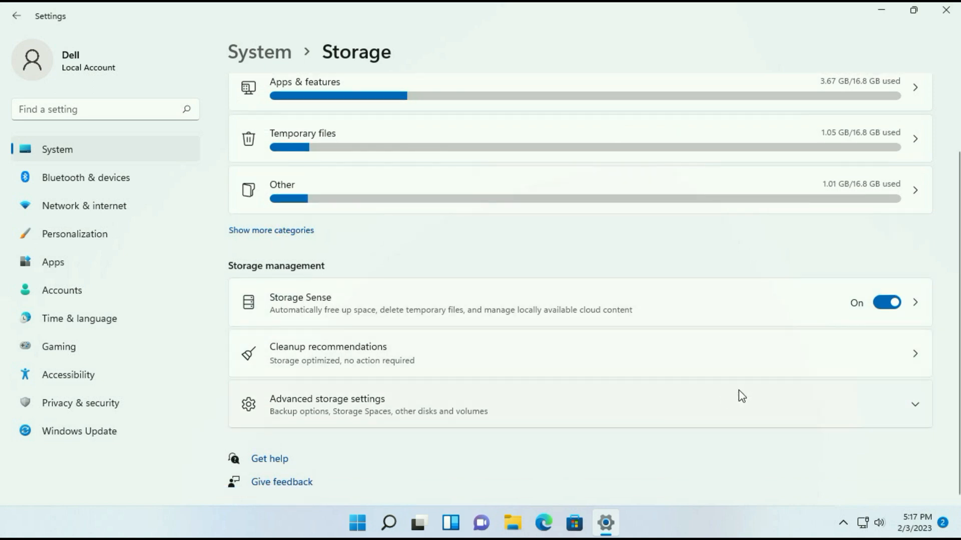
click(915, 357)
click(913, 103)
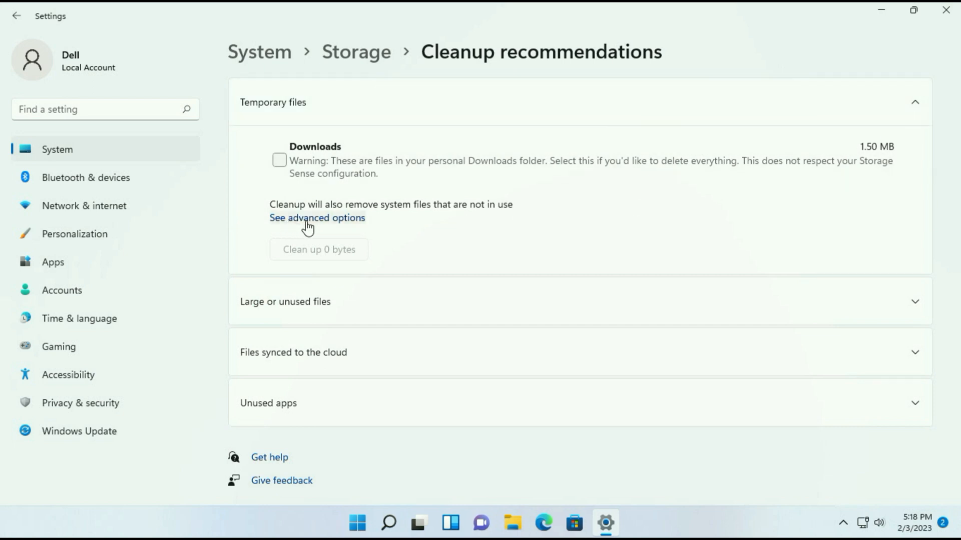
click(348, 221)
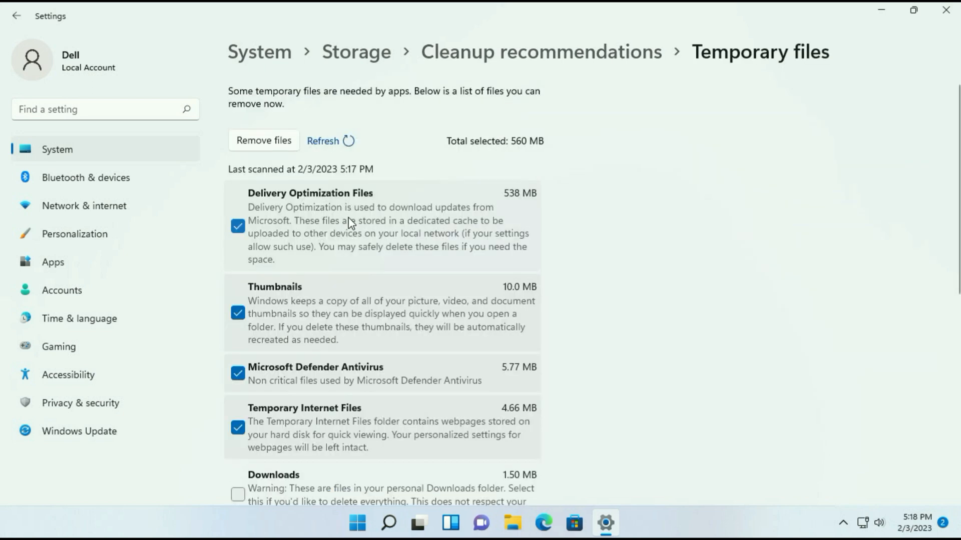
Remove the preselected temporary file categories, leaving Downloads unselected, confirm the removal, and close Settings.
scroll(248, 233, down, 5)
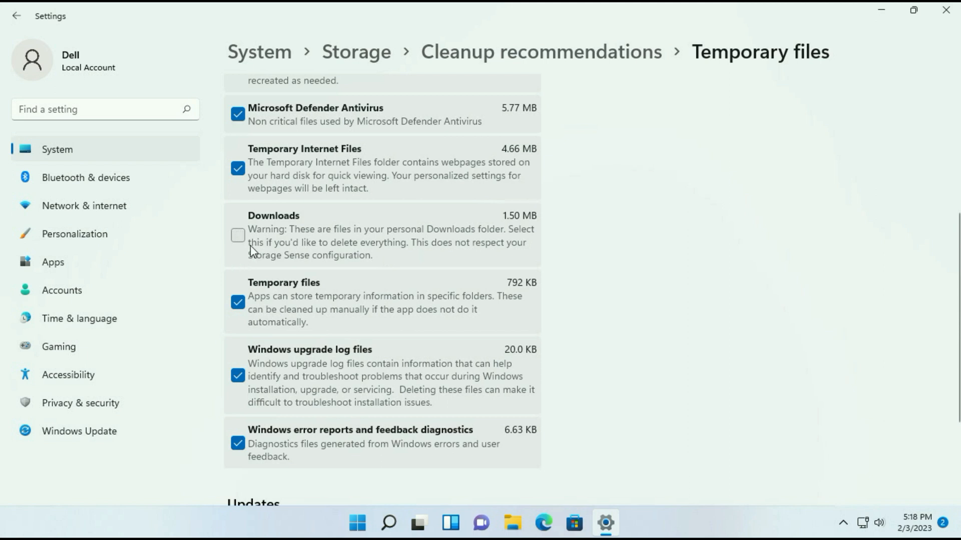
scroll(429, 285, down, 2)
scroll(431, 288, up, 5)
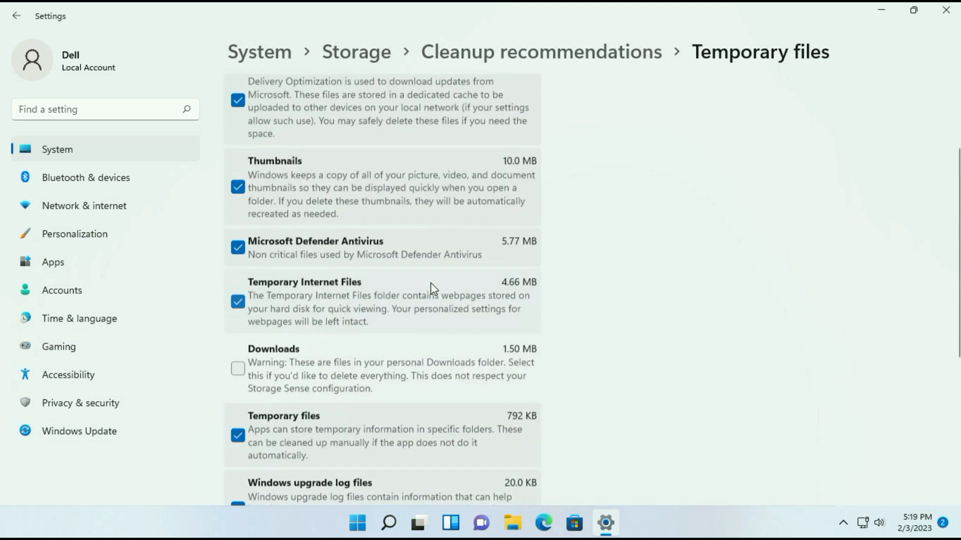
scroll(431, 287, up, 3)
click(263, 142)
click(408, 295)
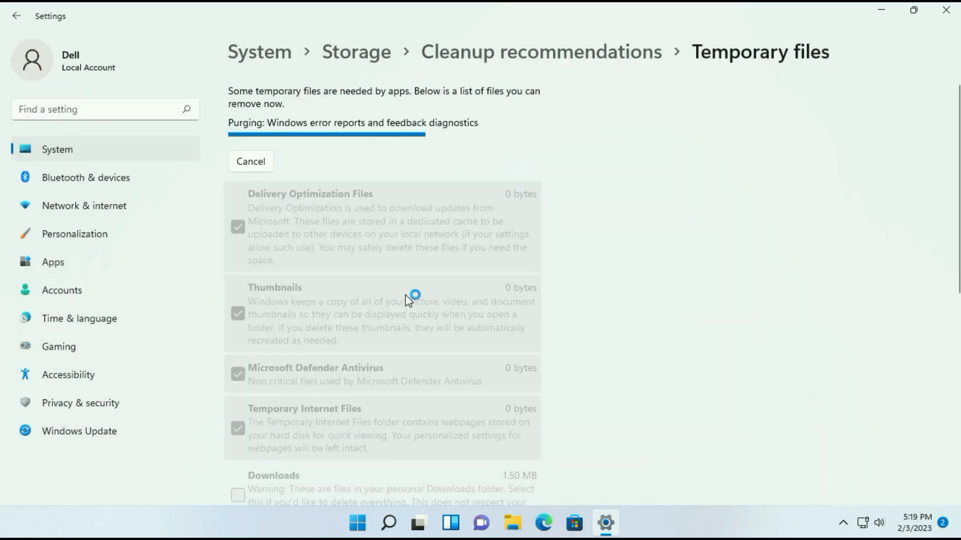
click(946, 10)
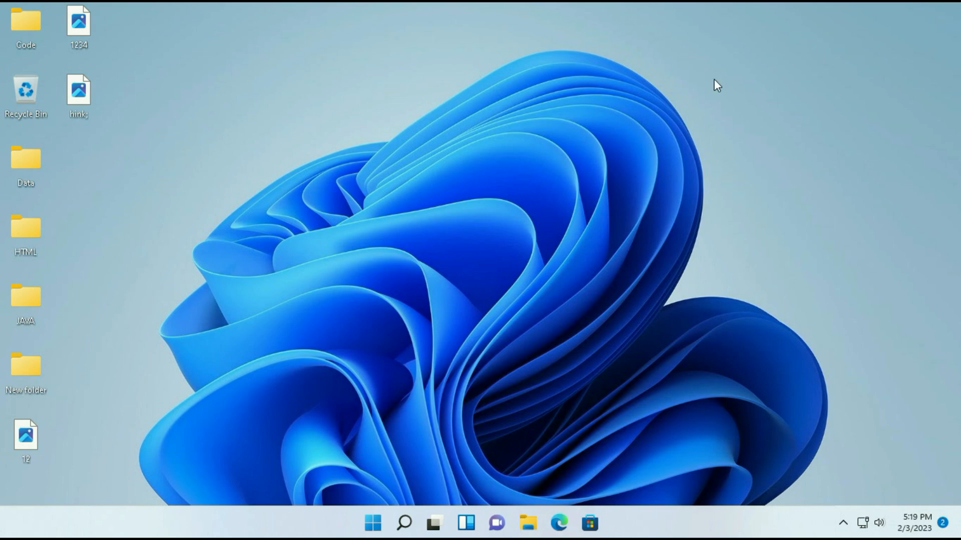